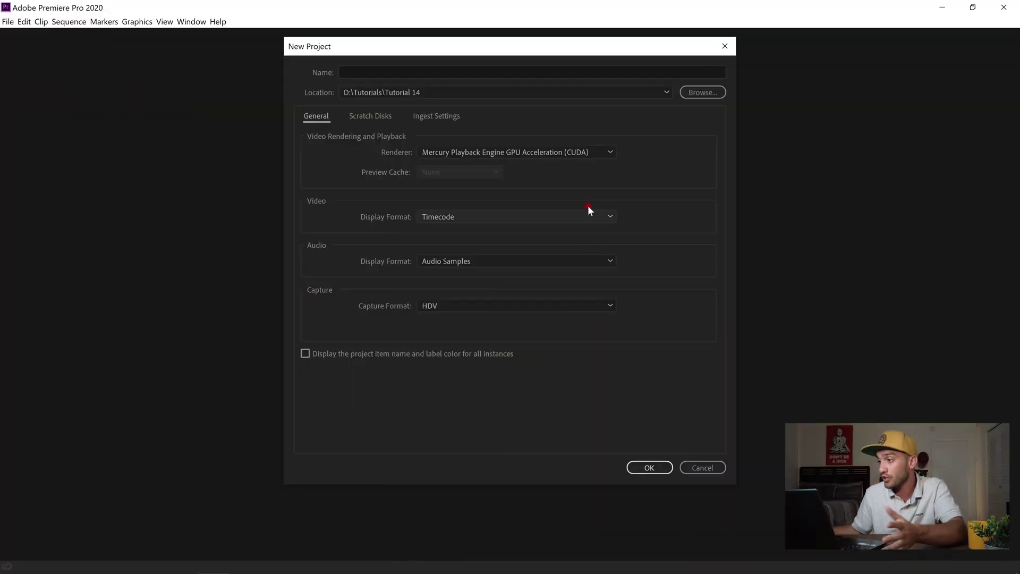
Start a new project named 'My New Project' in the Tutorial 14 folder
left_click(483, 72)
type("My New Project")
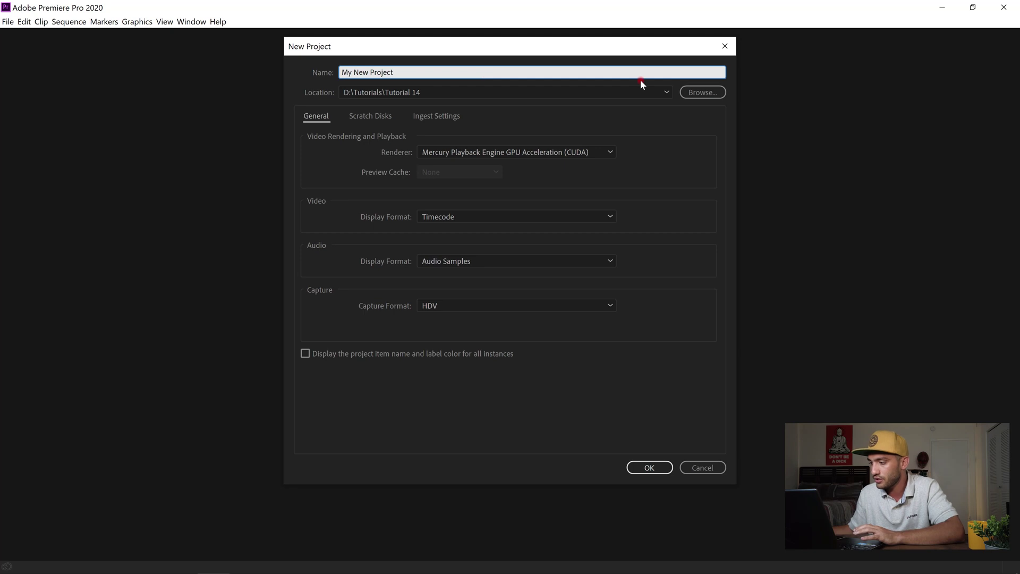
Confirm the New Project settings to create 'My New Project'
left_click(656, 466)
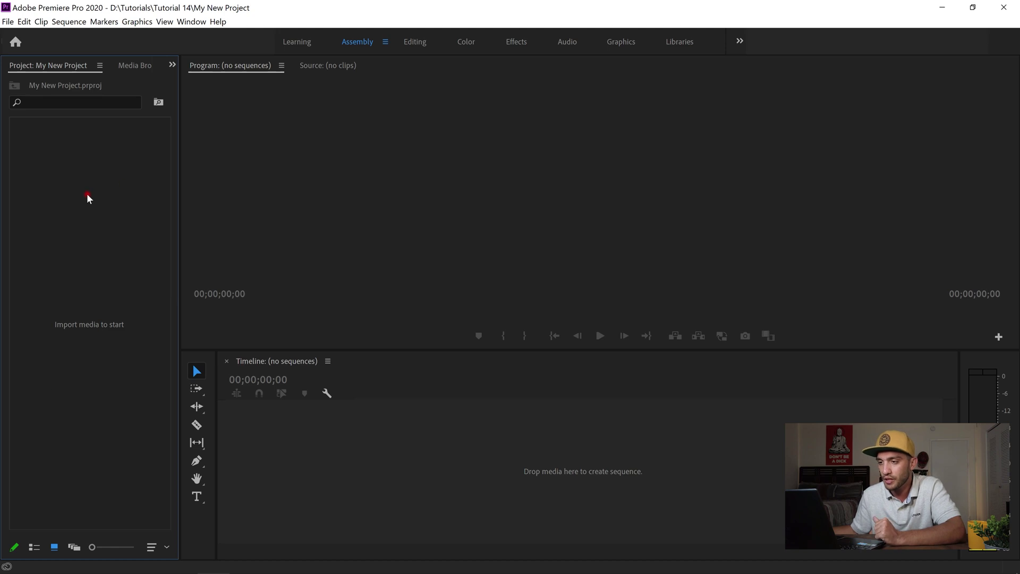
Create Sequence 01 from the RED R3D 4K HD 16x9 23.976 preset
right_click(88, 197)
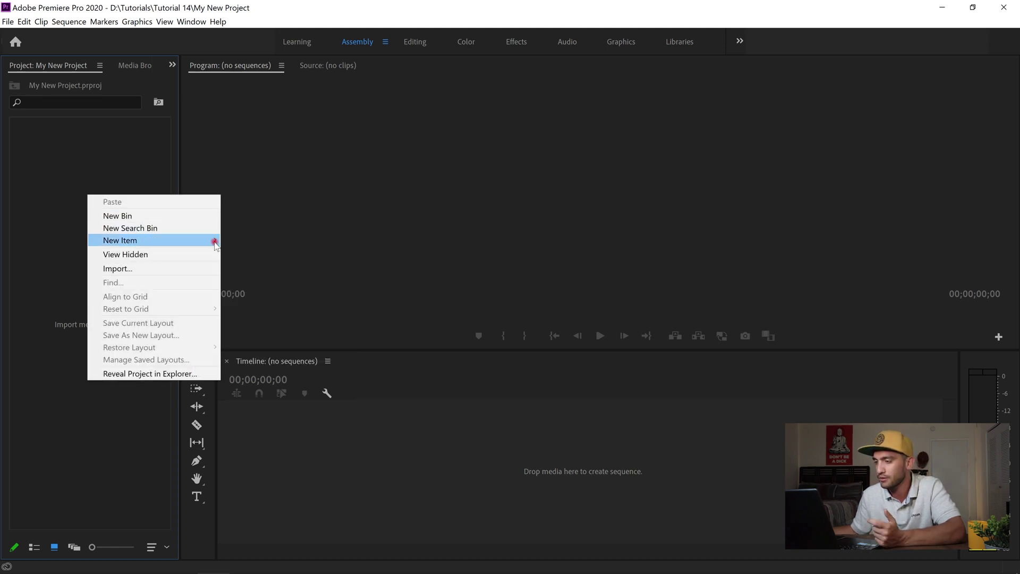
mouse_move(120, 240)
left_click(248, 239)
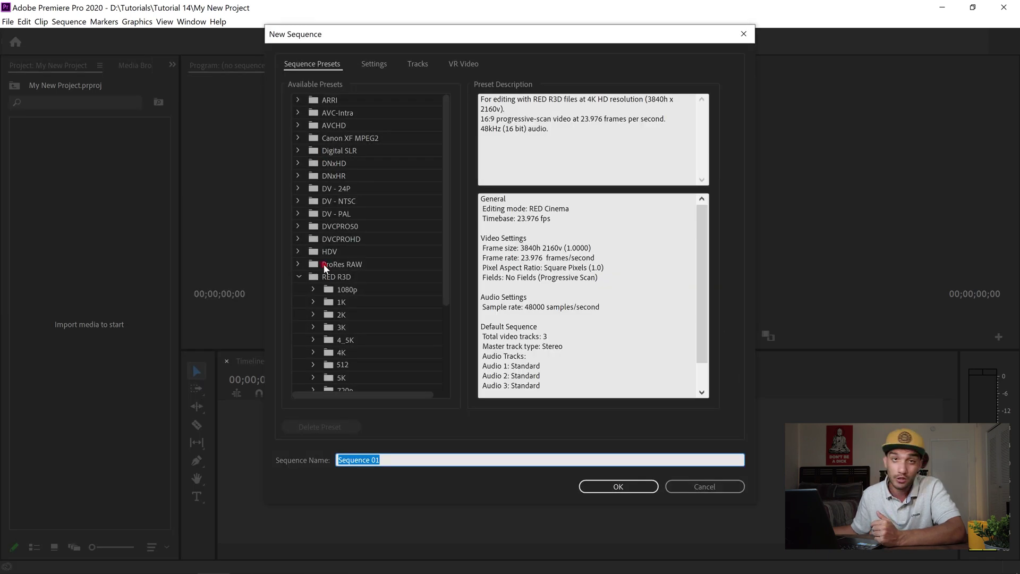
scroll(325, 269, "down", 3)
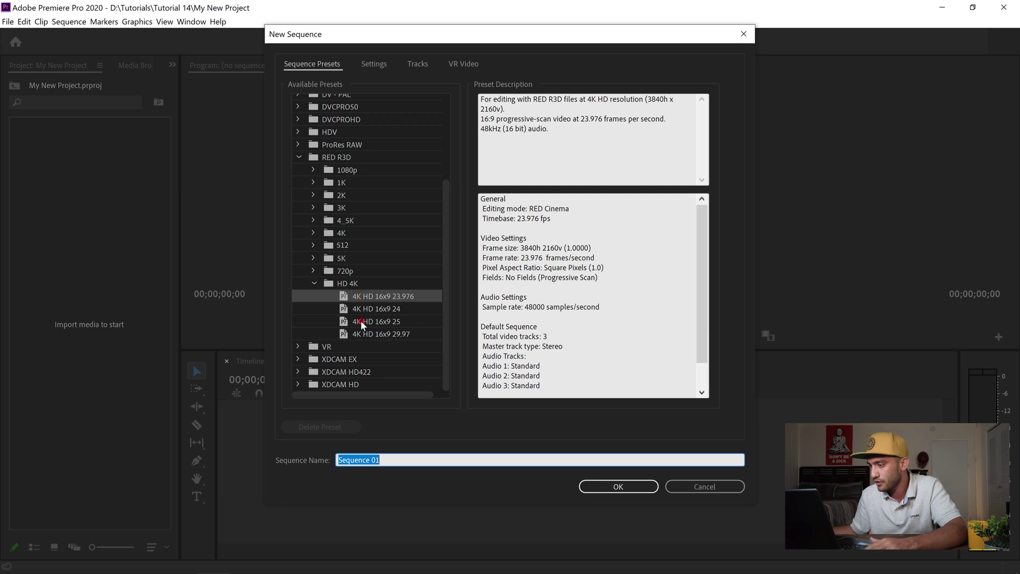
left_click(379, 301)
left_click(601, 487)
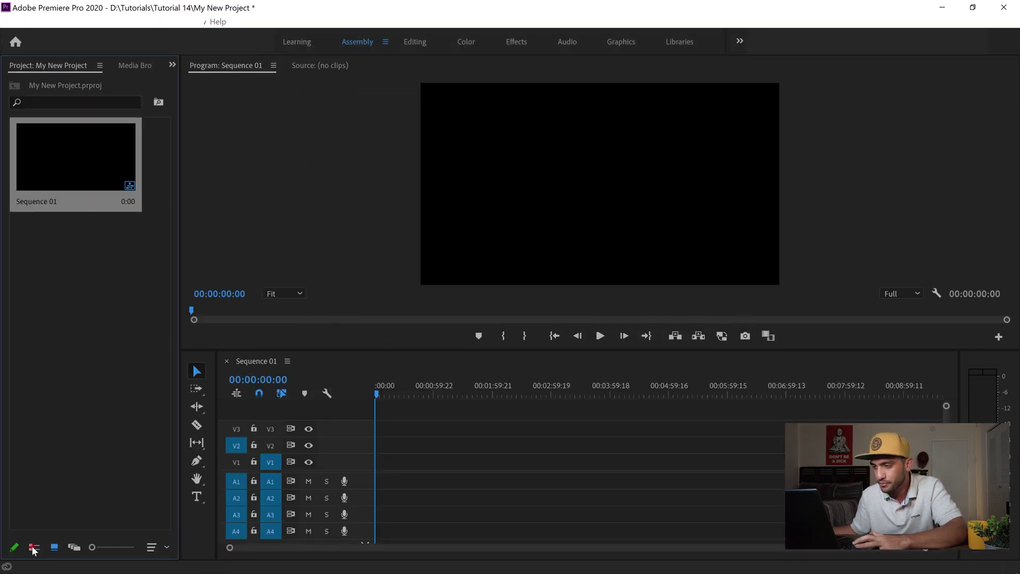
key("super")
Import Sample Video from the Tutorial 14 folder into the Project panel
left_click(114, 561)
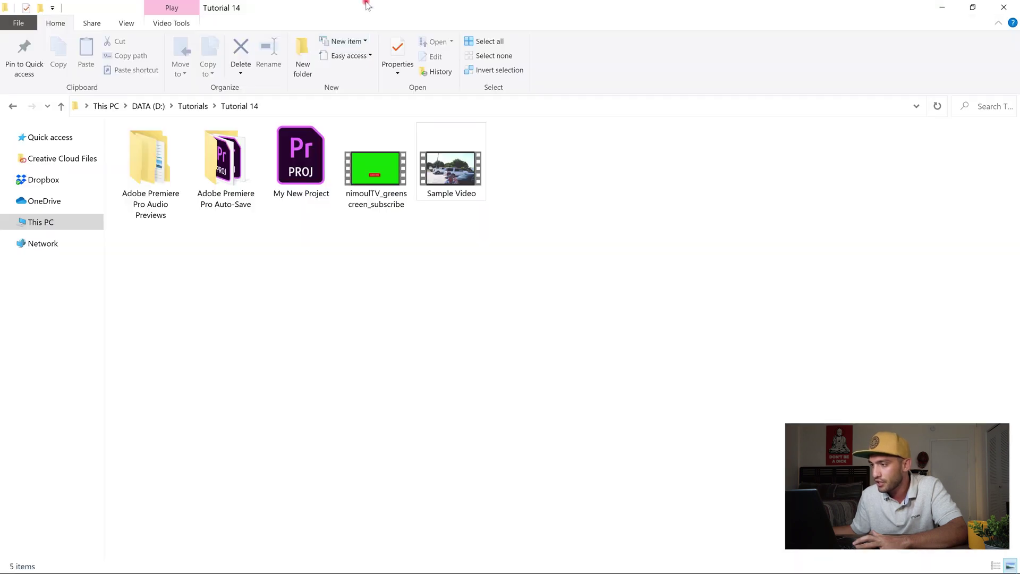
double_click(362, 7)
left_click_drag(492, 215, 628, 467)
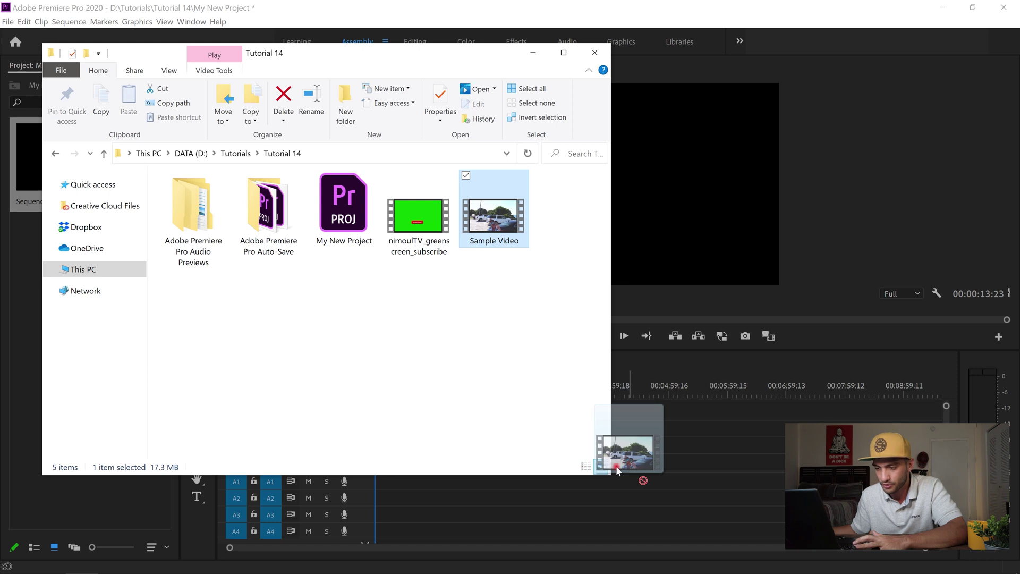
left_click_drag(618, 470, 94, 501)
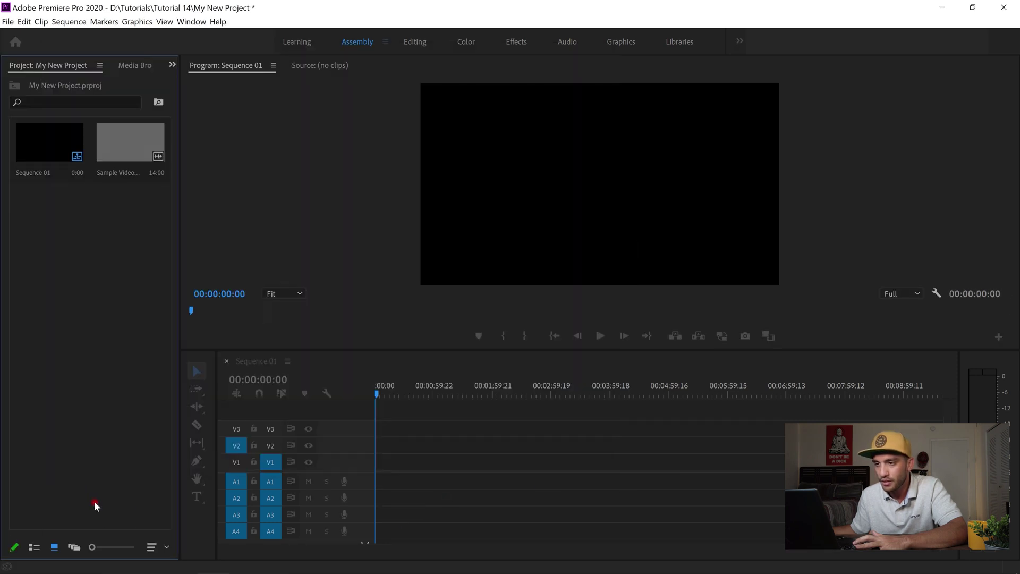
Add Sample Video to Sequence 01 with existing settings kept, fit the timeline, and play it
left_click_drag(120, 141, 379, 477)
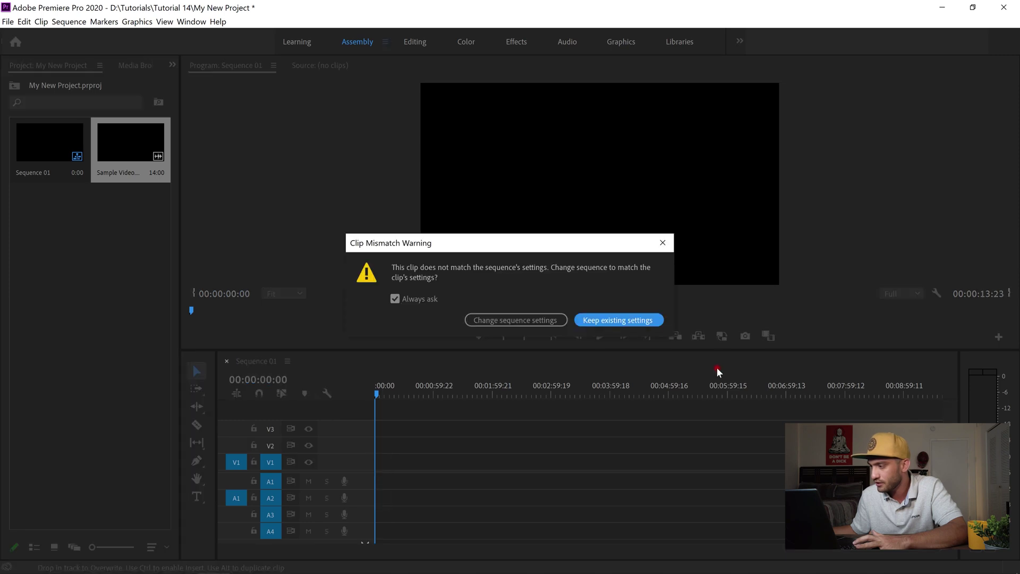
left_click(616, 320)
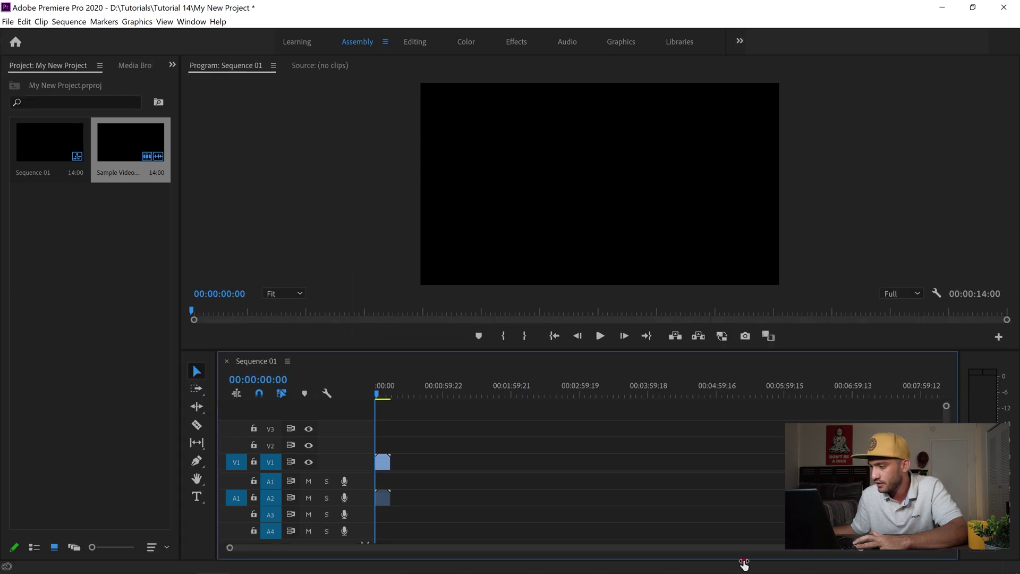
key("backslash")
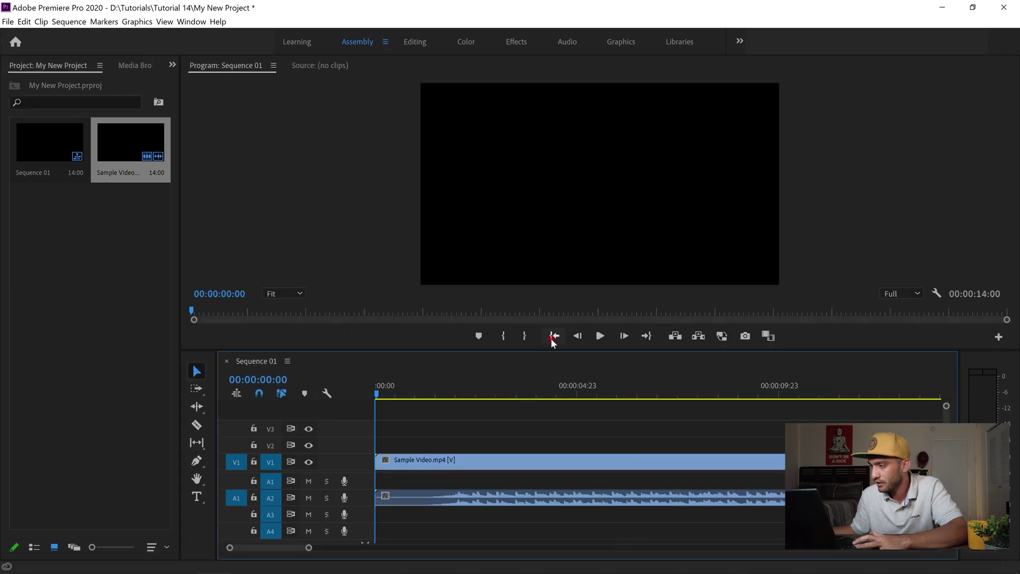
left_click(601, 336)
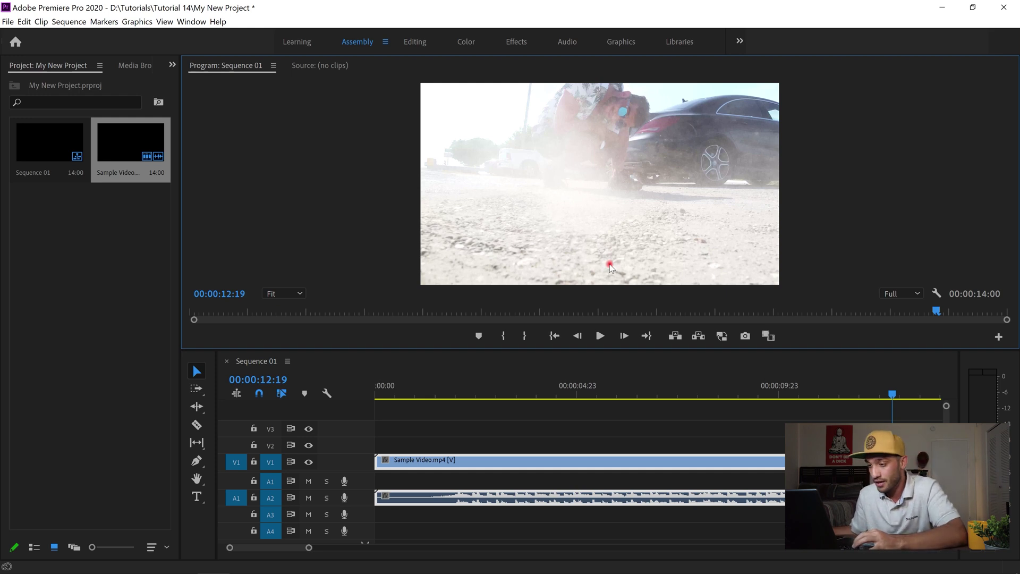
Import nimoulTV_greenscreen_subscribe from the Tutorial 14 folder into the project
key("super")
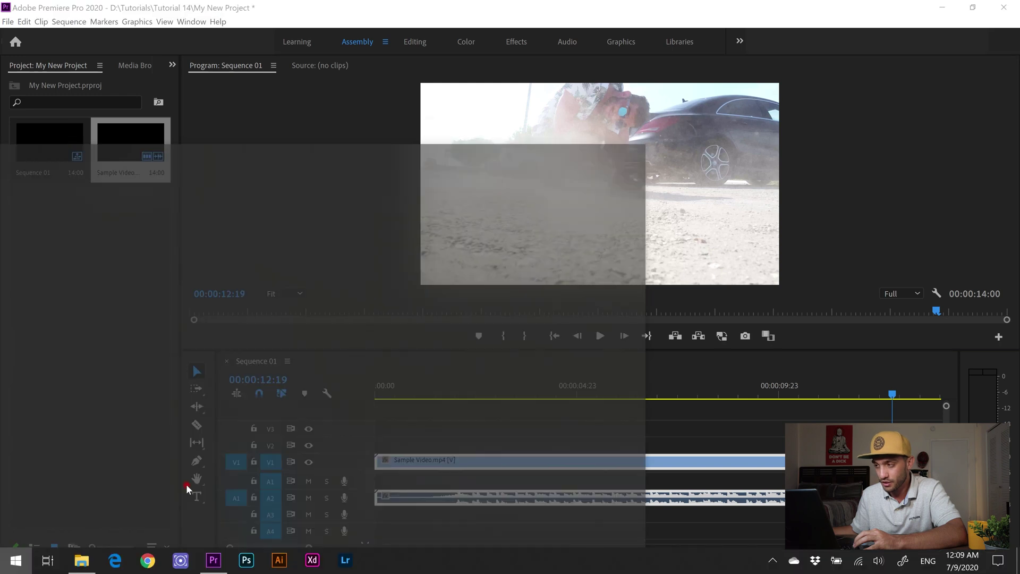
left_click(83, 563)
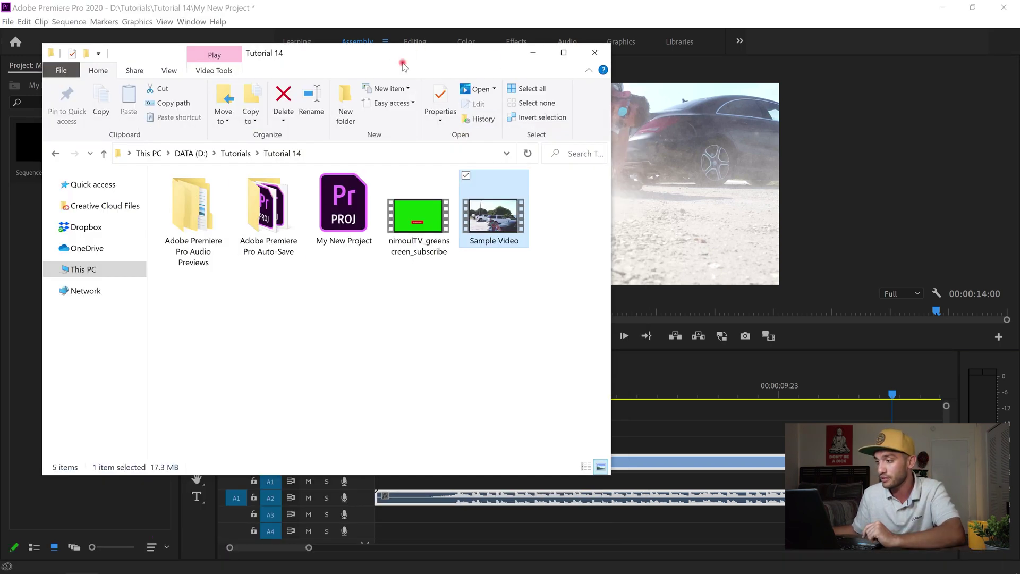
left_click(431, 210)
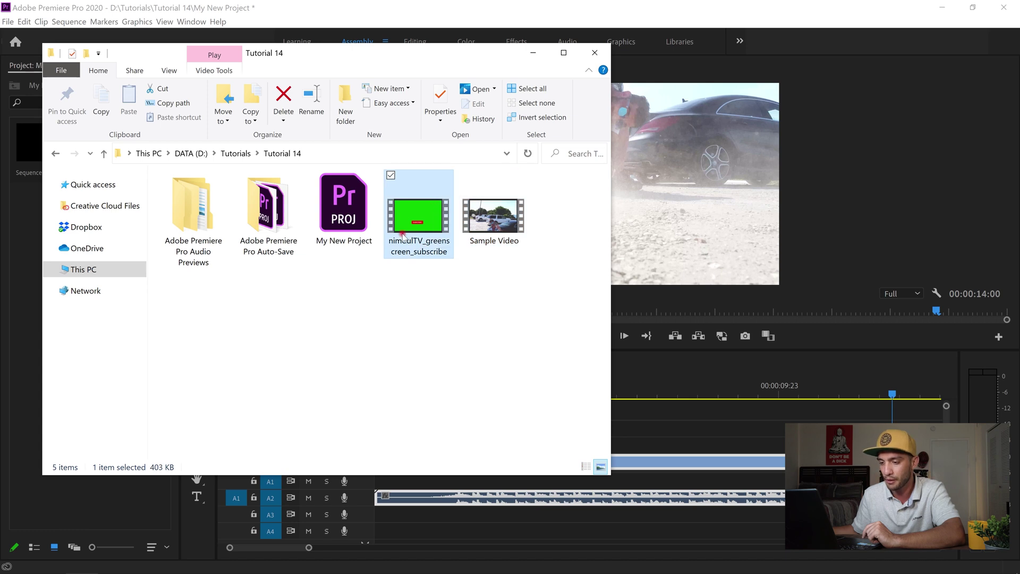
left_click_drag(403, 232, 84, 515)
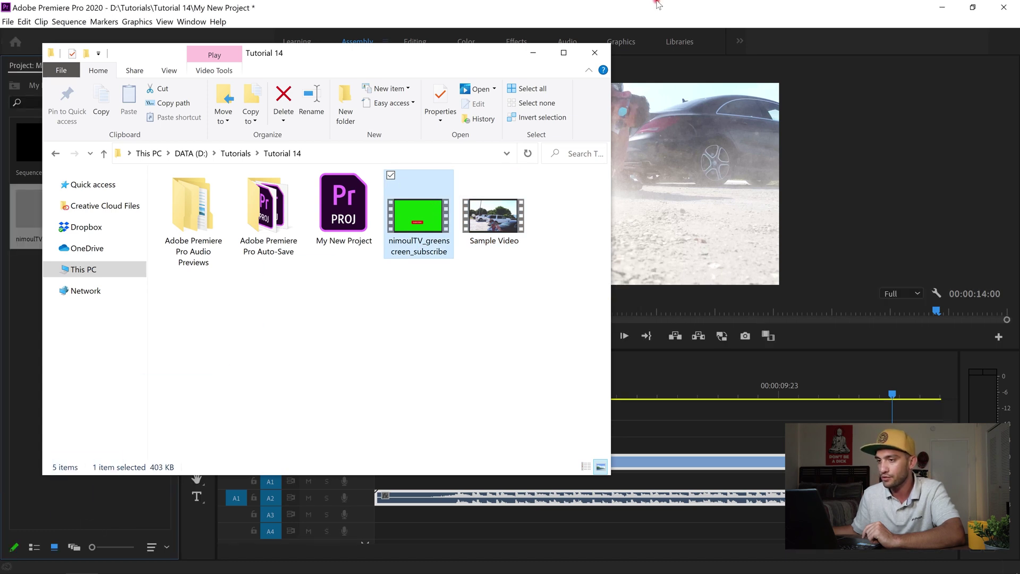
left_click(533, 53)
Save the project and place the greenscreen clip on V2 above Sample Video
key("ctrl+s")
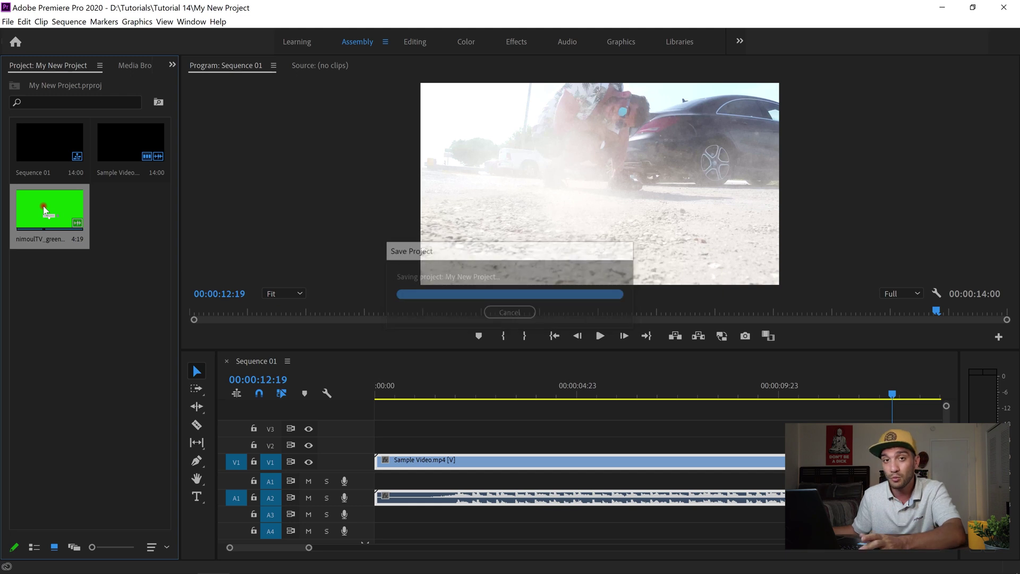
left_click_drag(42, 212, 373, 449)
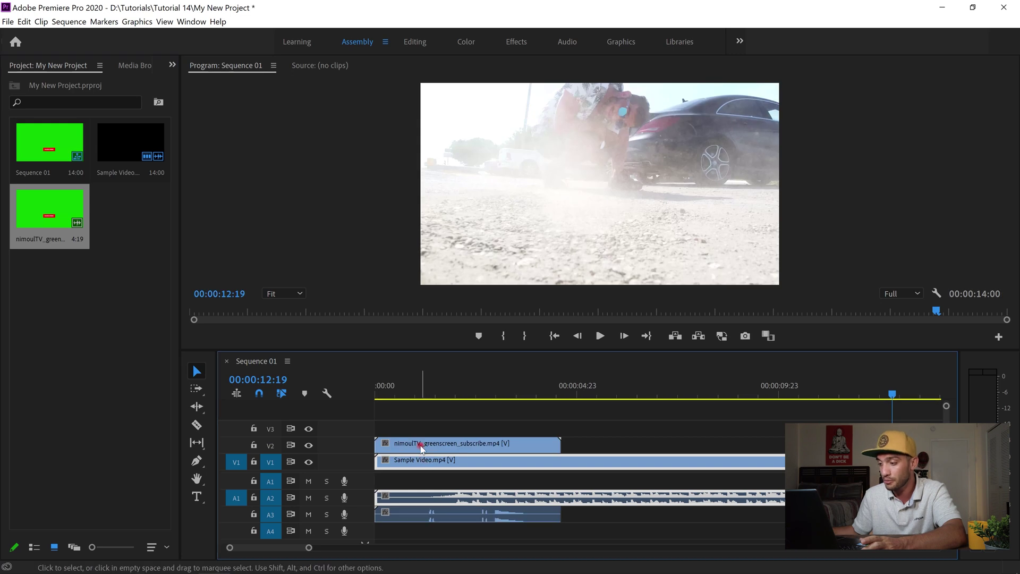
left_click(421, 448)
left_click(404, 464)
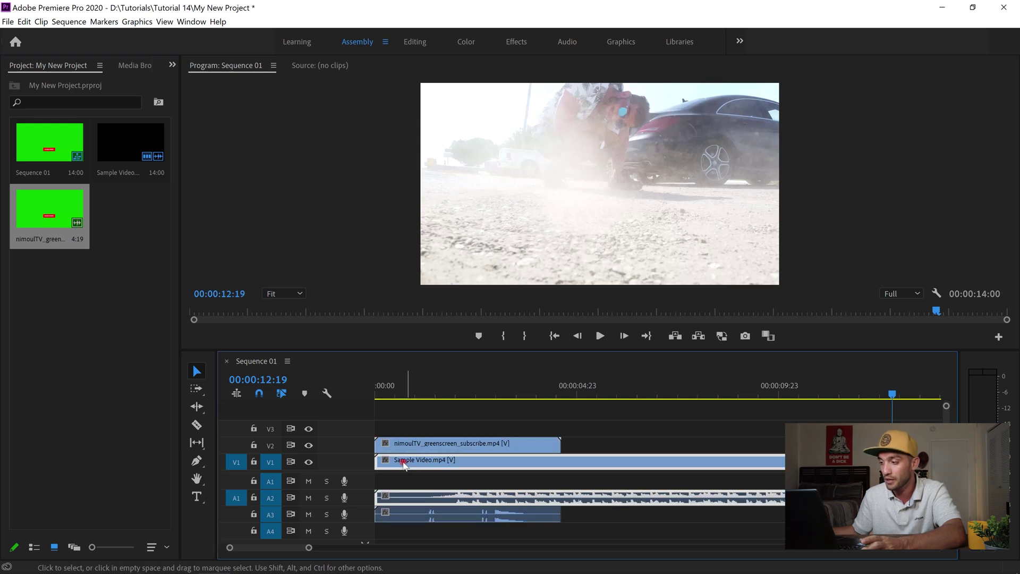
left_click(554, 336)
left_click(602, 336)
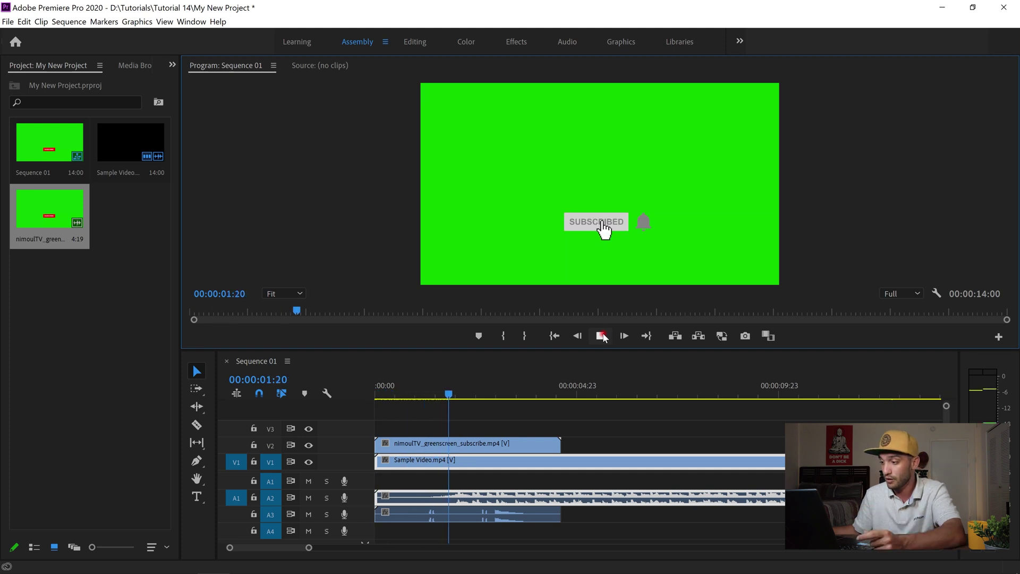
left_click(602, 336)
left_click_drag(485, 462, 481, 427)
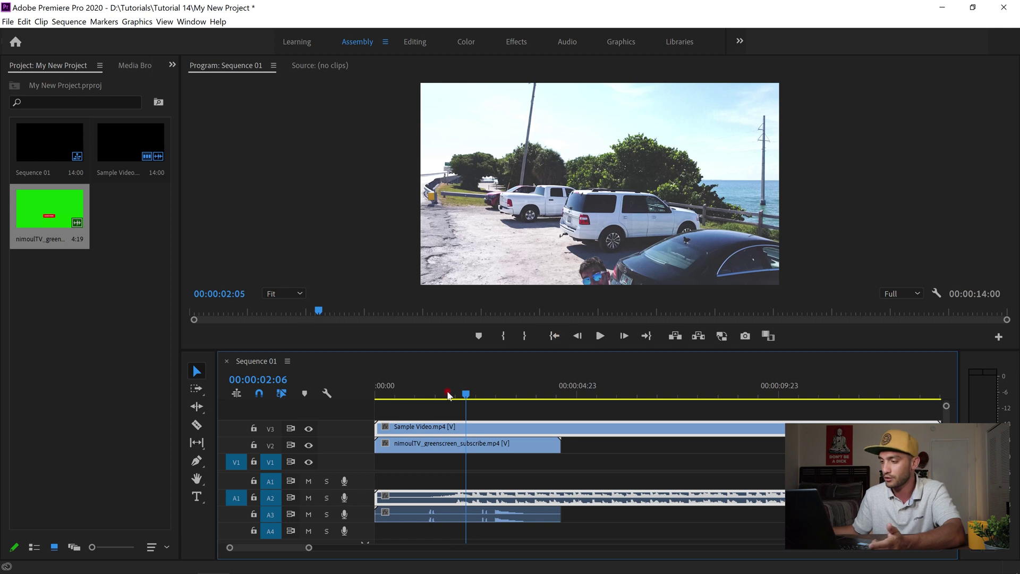
left_click(407, 393)
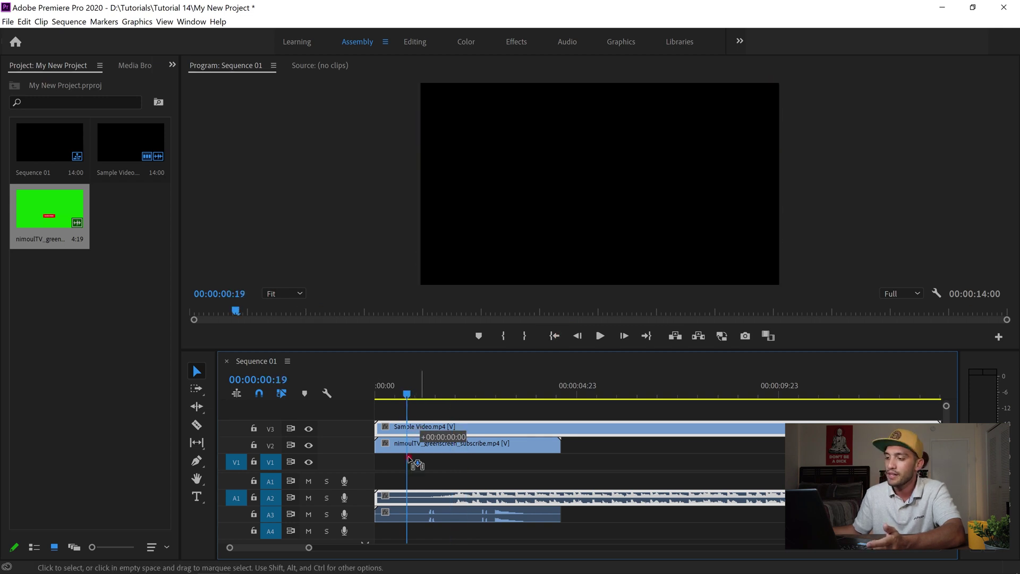
left_click_drag(420, 430, 421, 460)
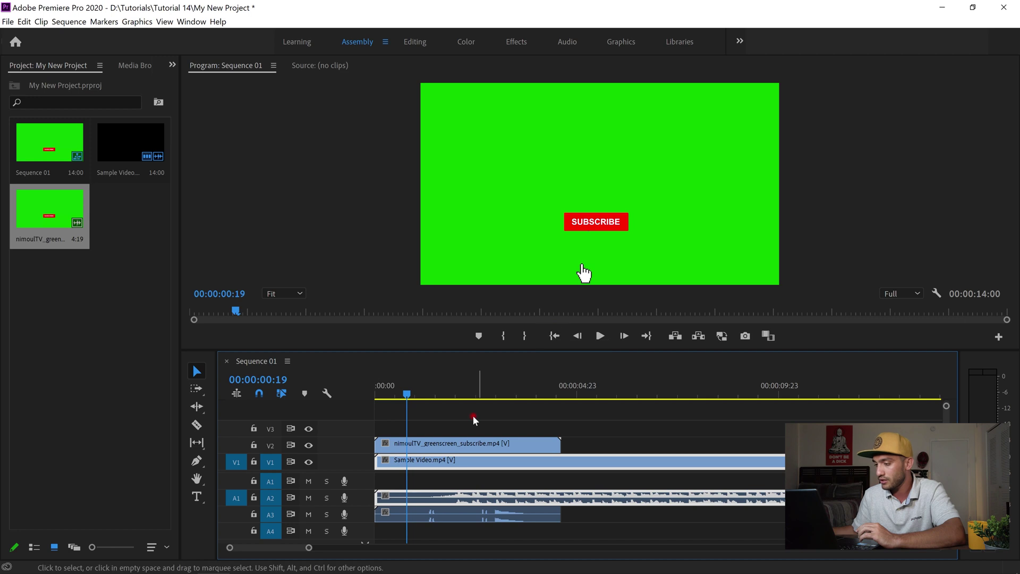
left_click(463, 440)
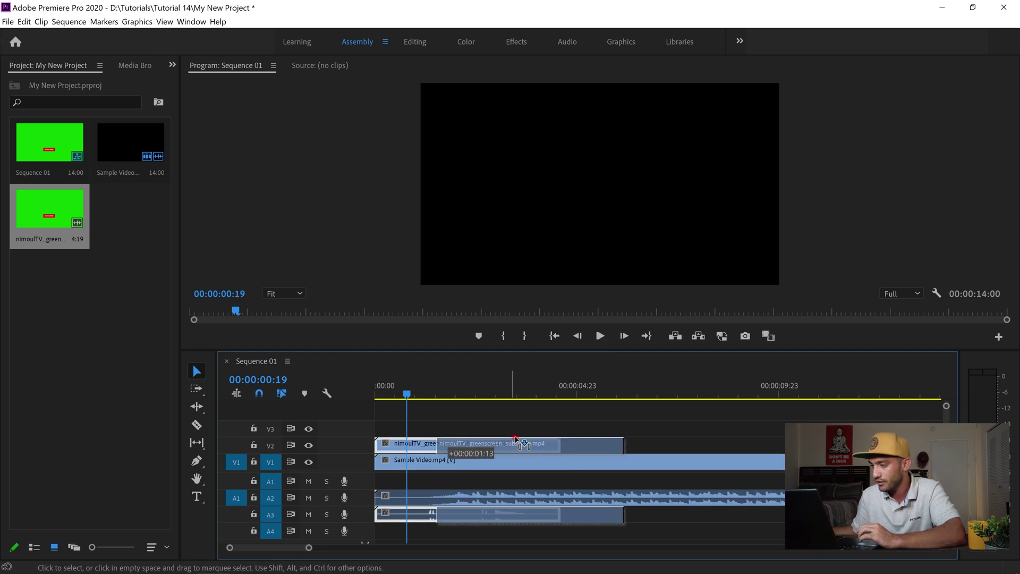
left_click_drag(471, 444, 549, 443)
left_click(437, 390)
key("space")
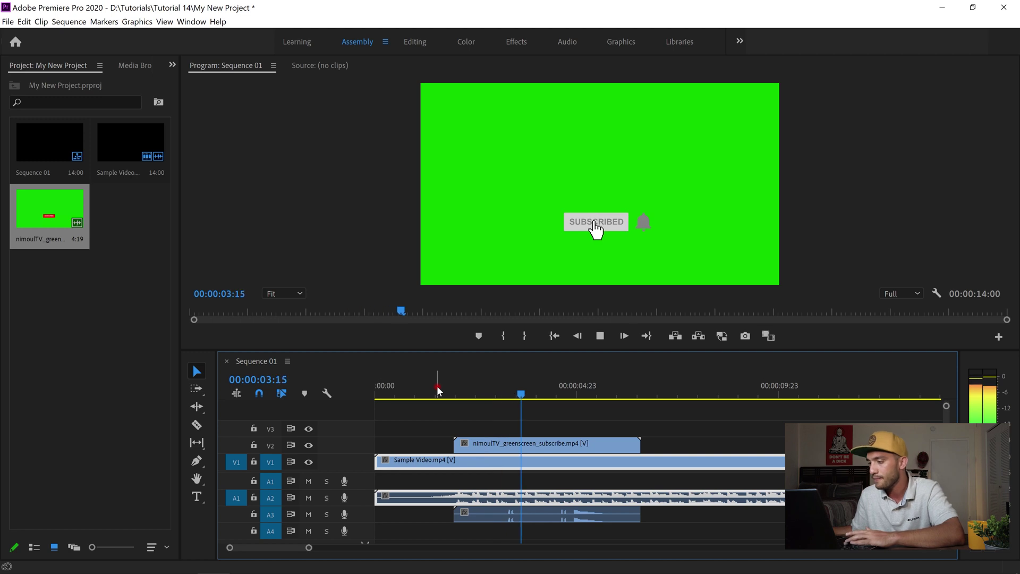
key("space")
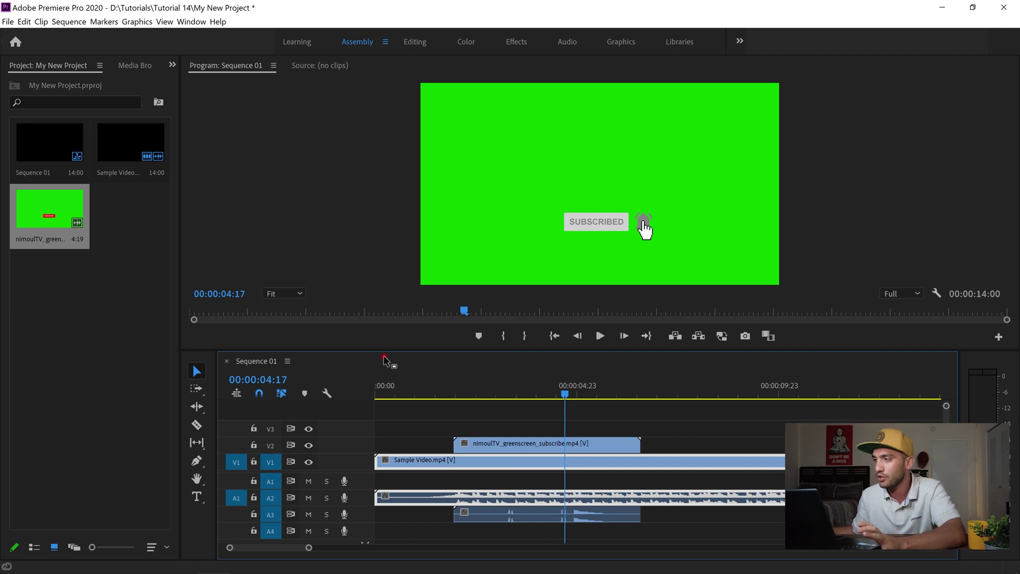
In the Effects workspace, find Ultra Key and drop it on the V2 greenscreen clip
left_click(518, 42)
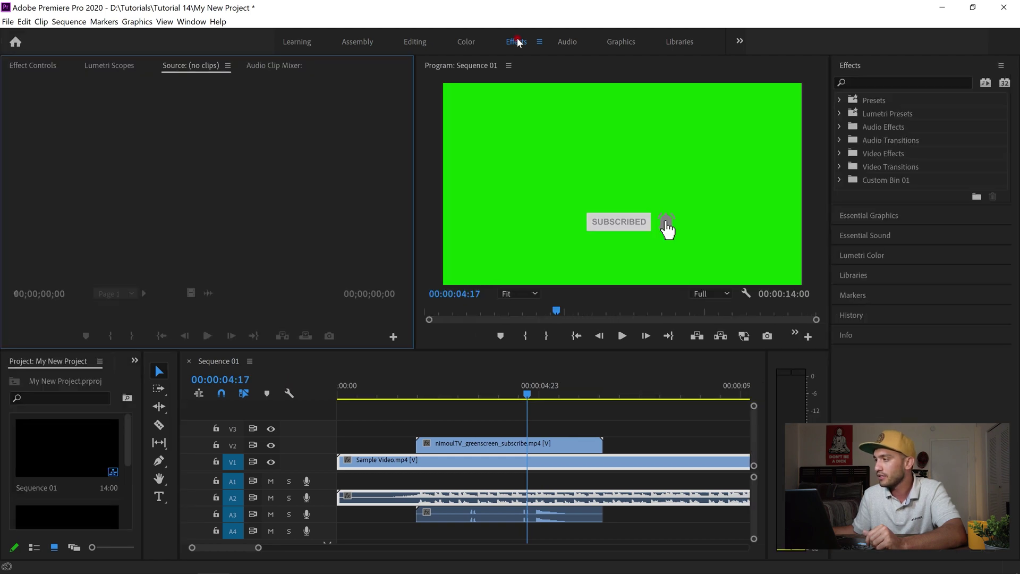
left_click(877, 82)
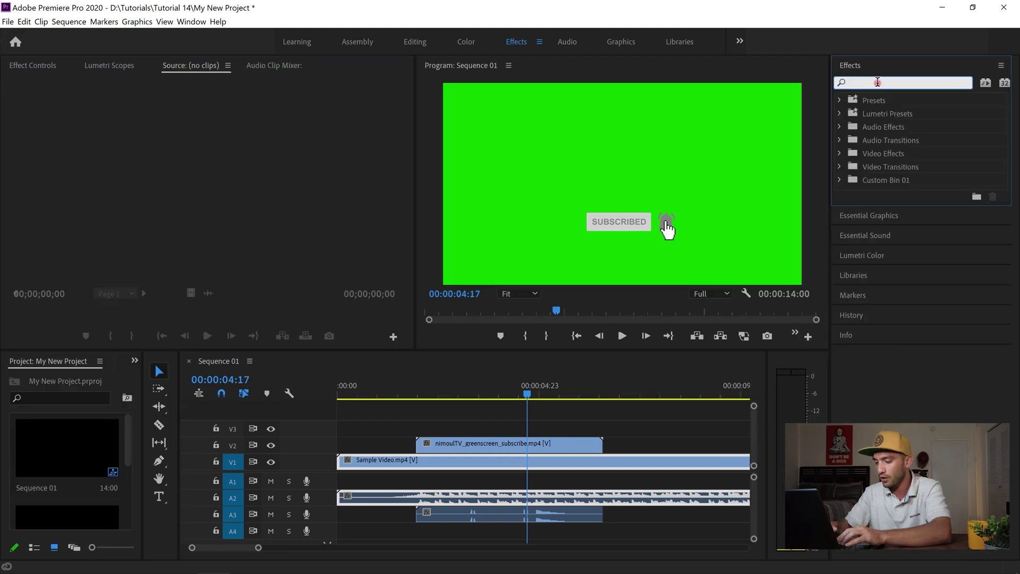
type("ultra key")
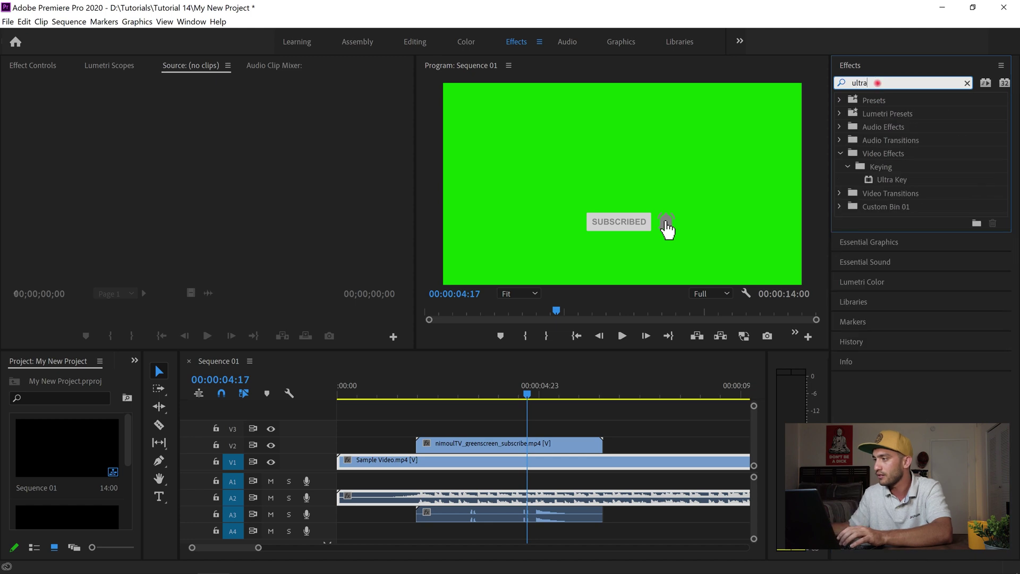
left_click(888, 183)
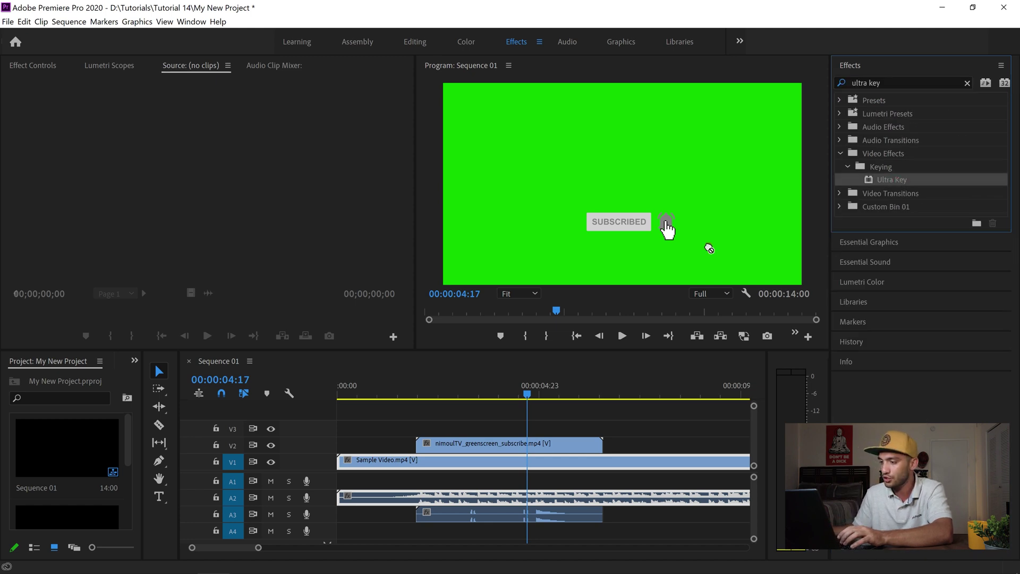
left_click_drag(437, 431, 437, 444)
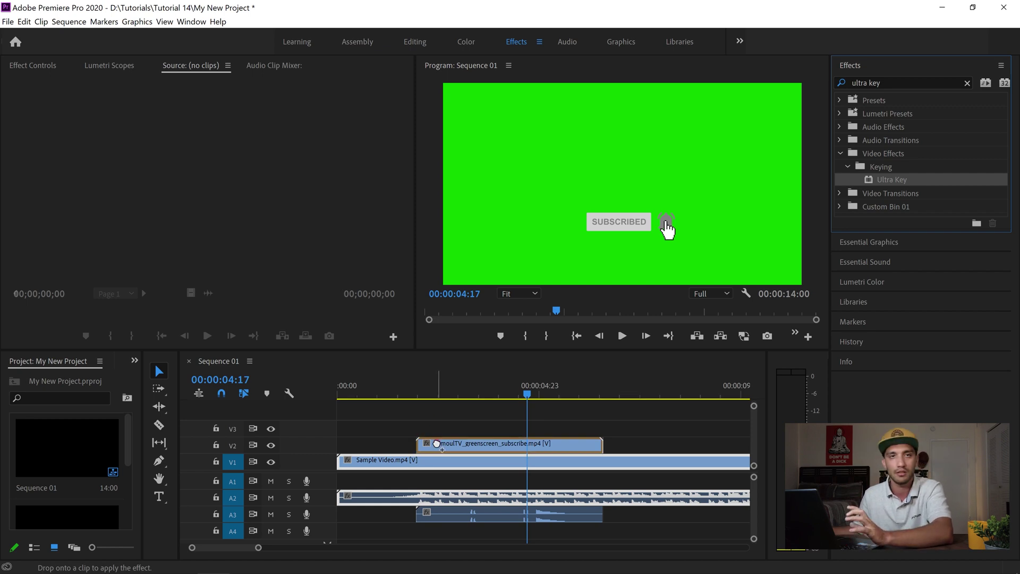
left_click_drag(436, 444, 436, 444)
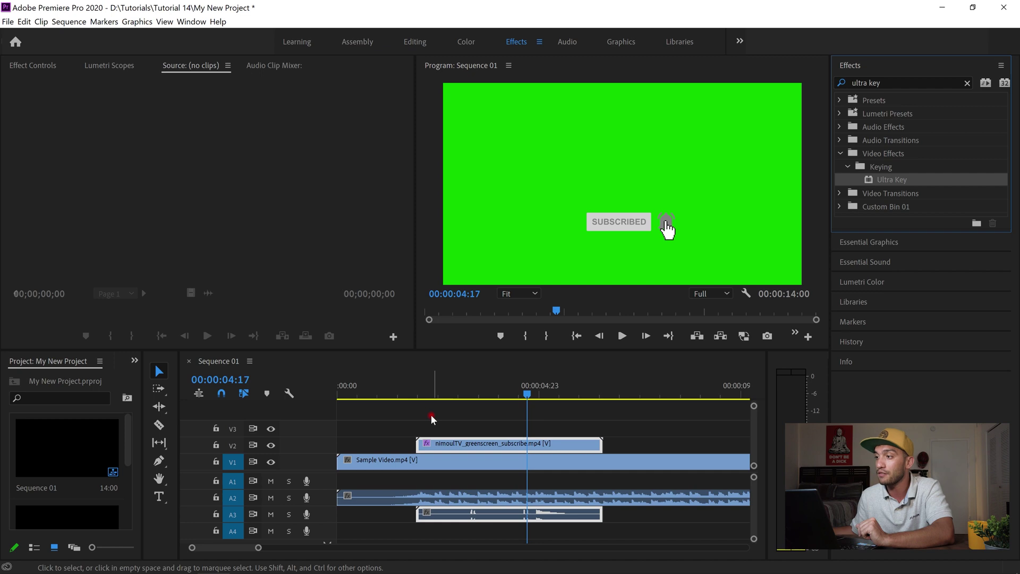
Save, select the V2 clip, and sample the green background as Ultra Key's Key Color
left_click(409, 42)
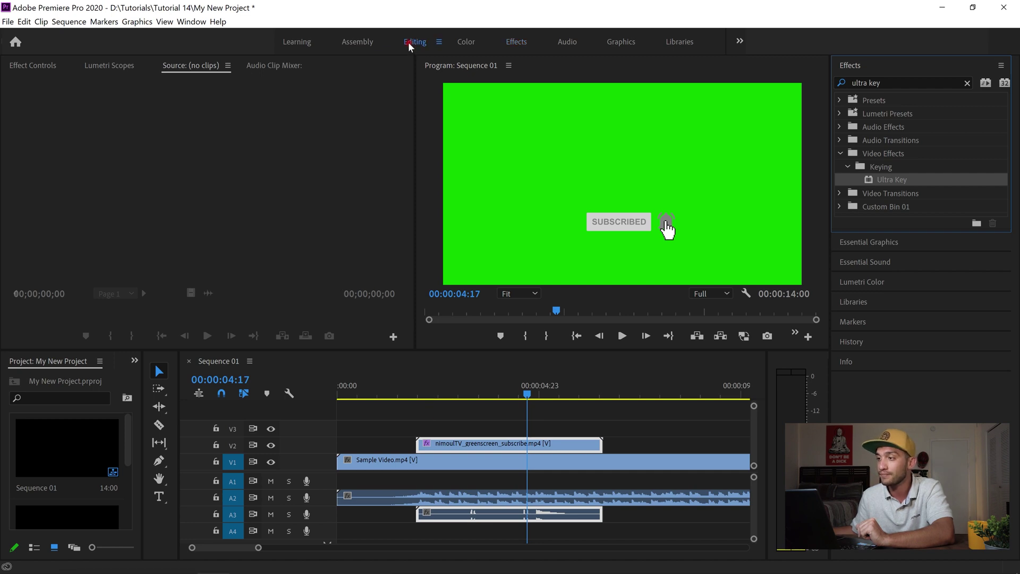
key("ctrl+s")
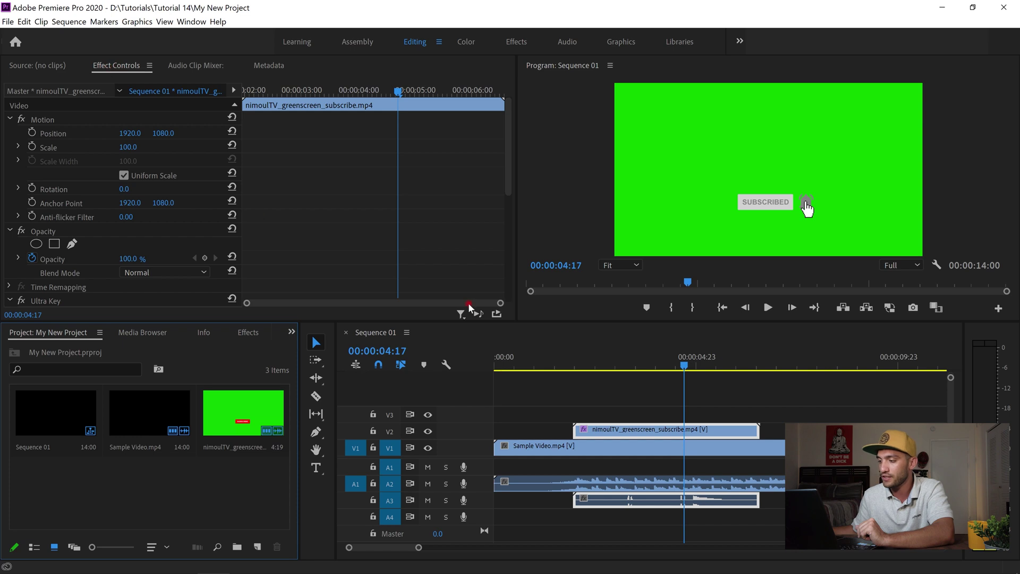
left_click(605, 432)
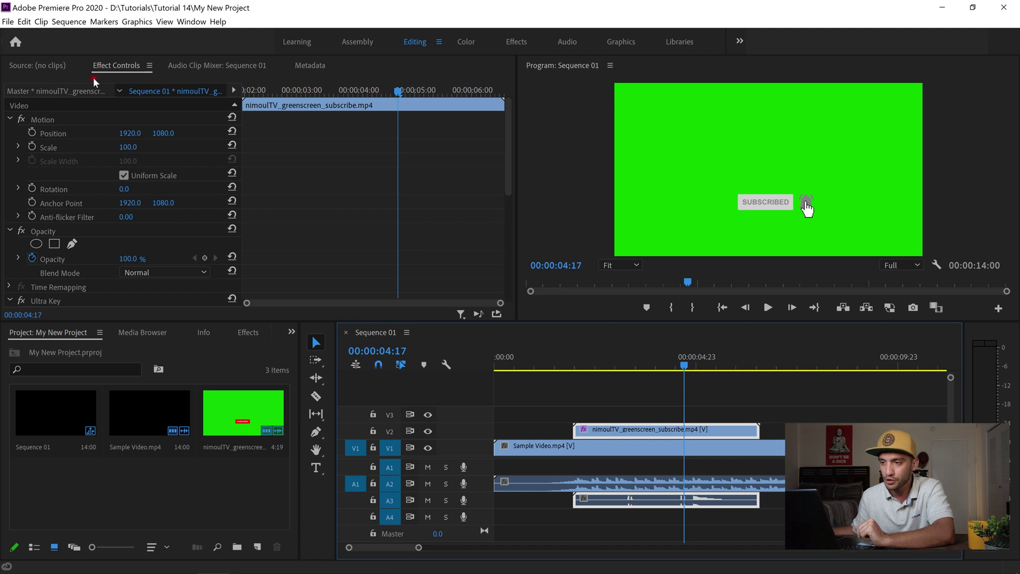
scroll(61, 163, "down", 4)
scroll(62, 163, "down", 1)
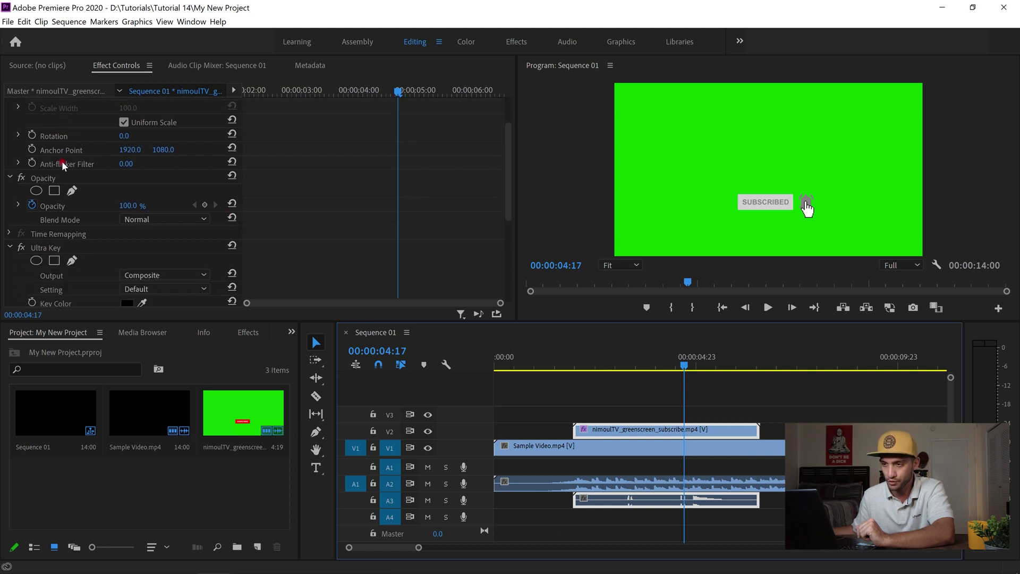
scroll(24, 249, "down", 4)
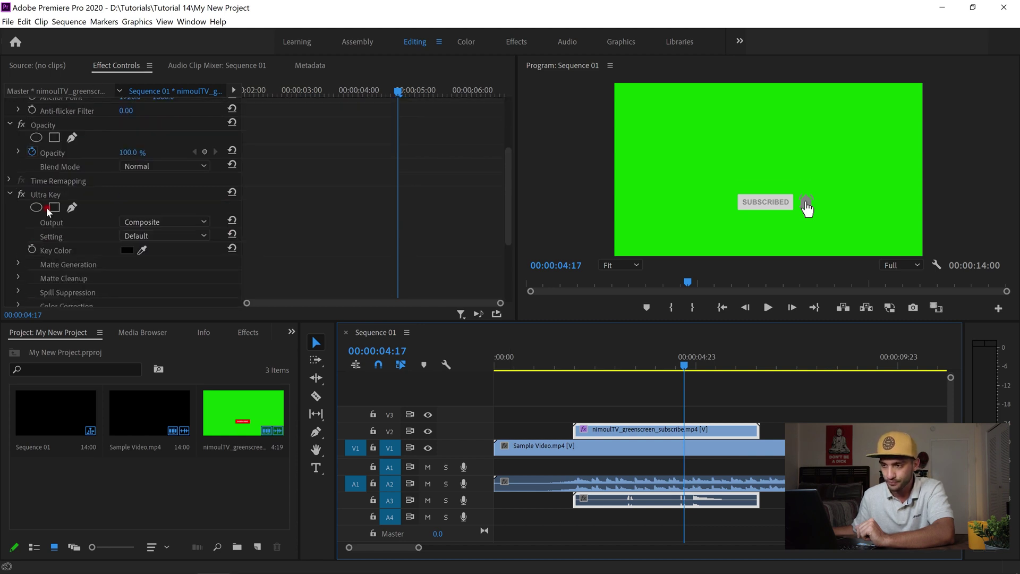
left_click(141, 251)
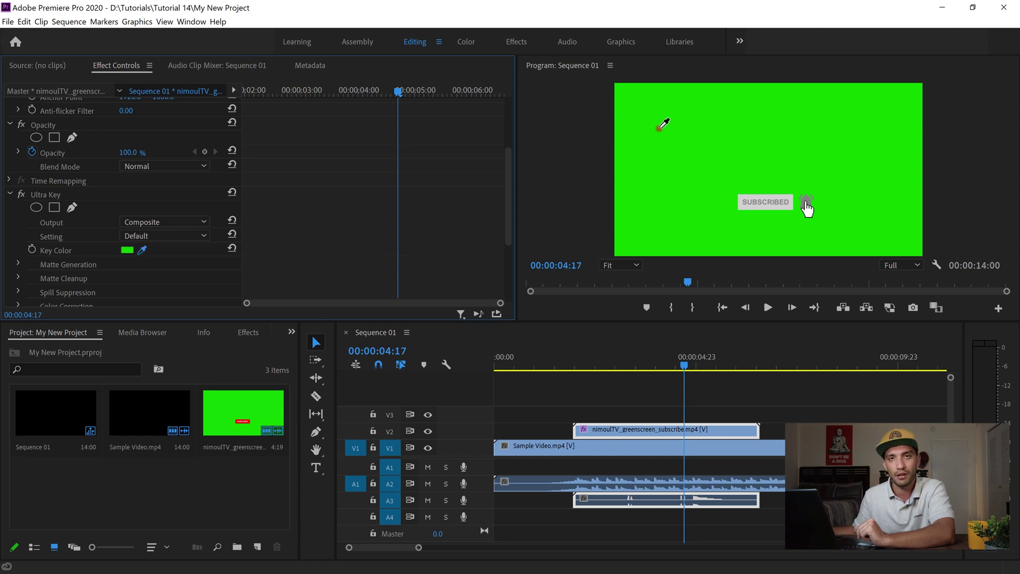
left_click(659, 131)
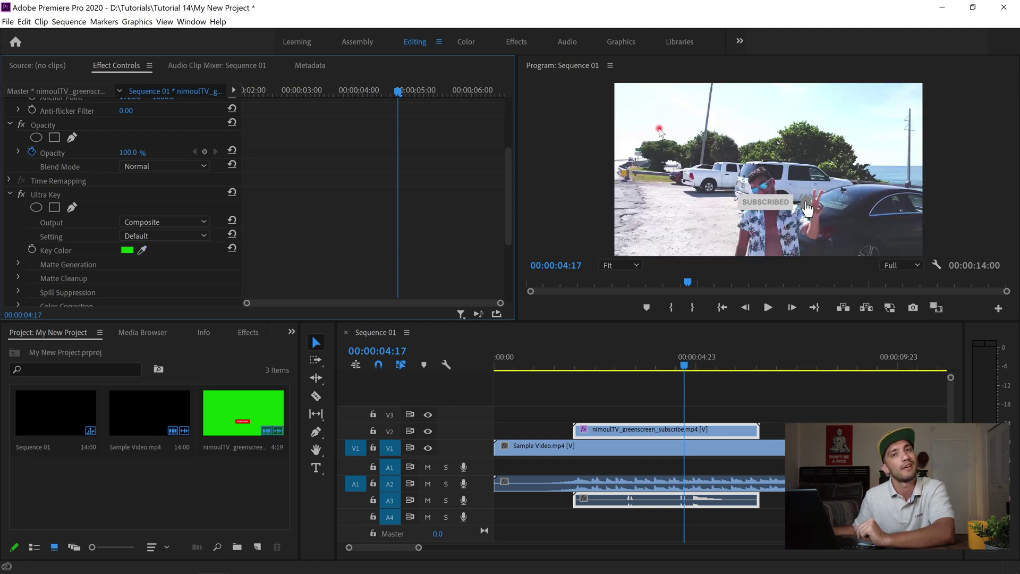
left_click(552, 359)
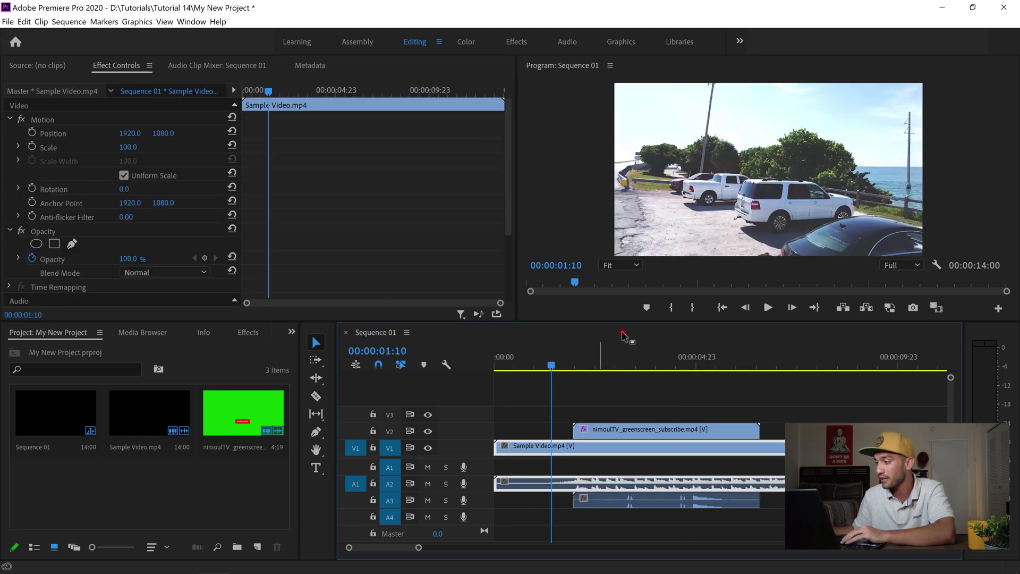
left_click(722, 307)
key("space")
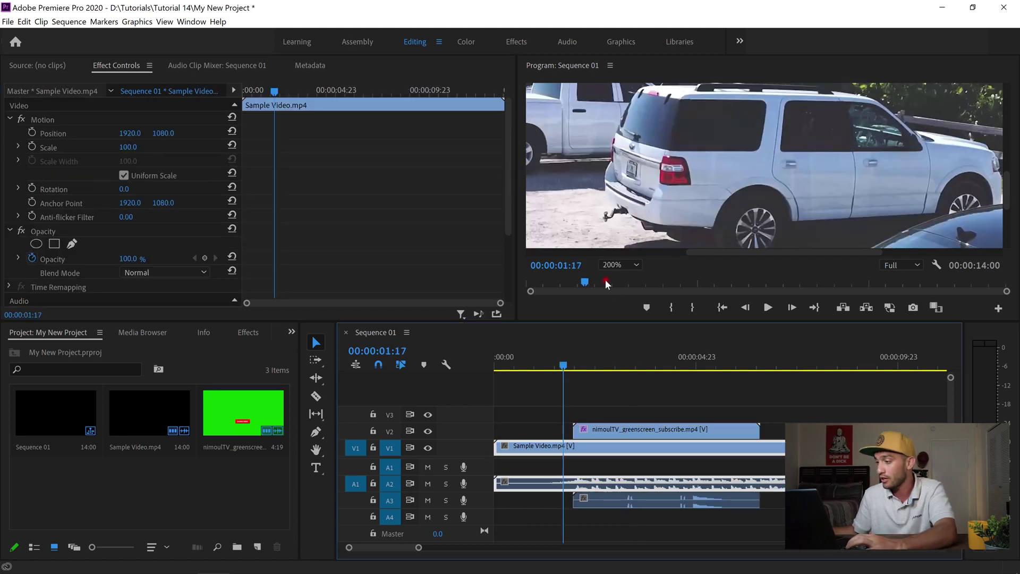
left_click(620, 265)
left_click(626, 285)
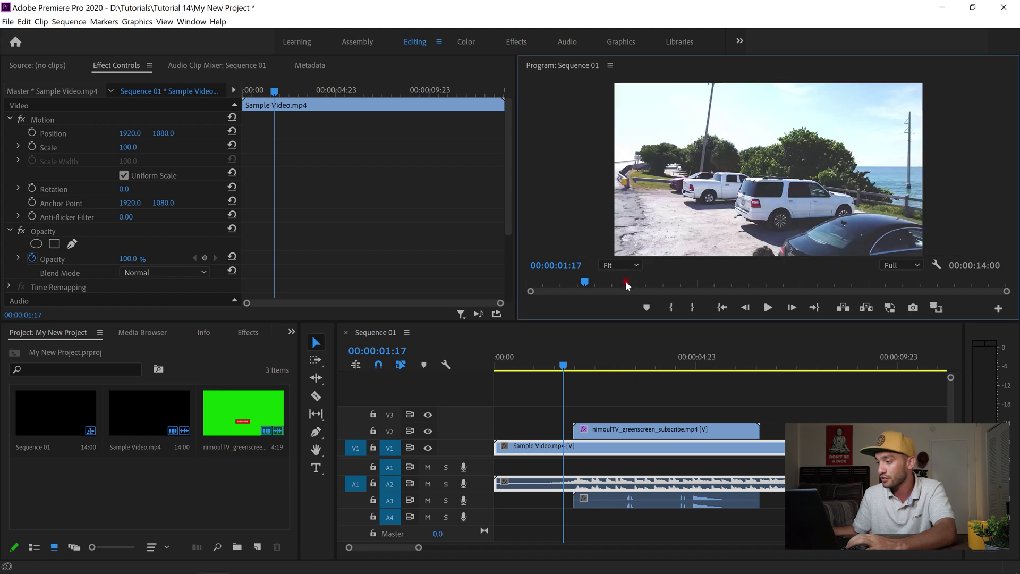
left_click(613, 365)
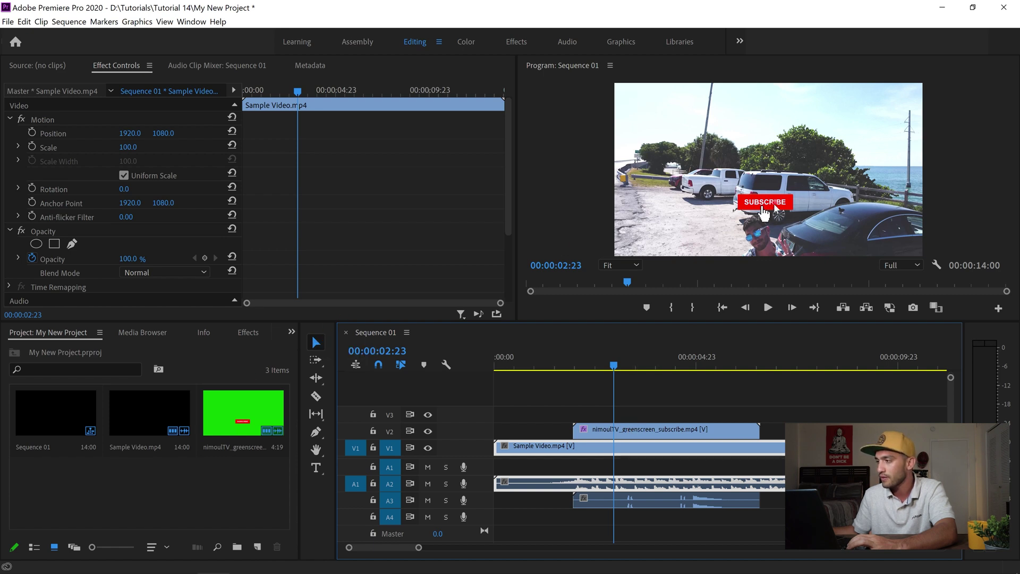
left_click(774, 203)
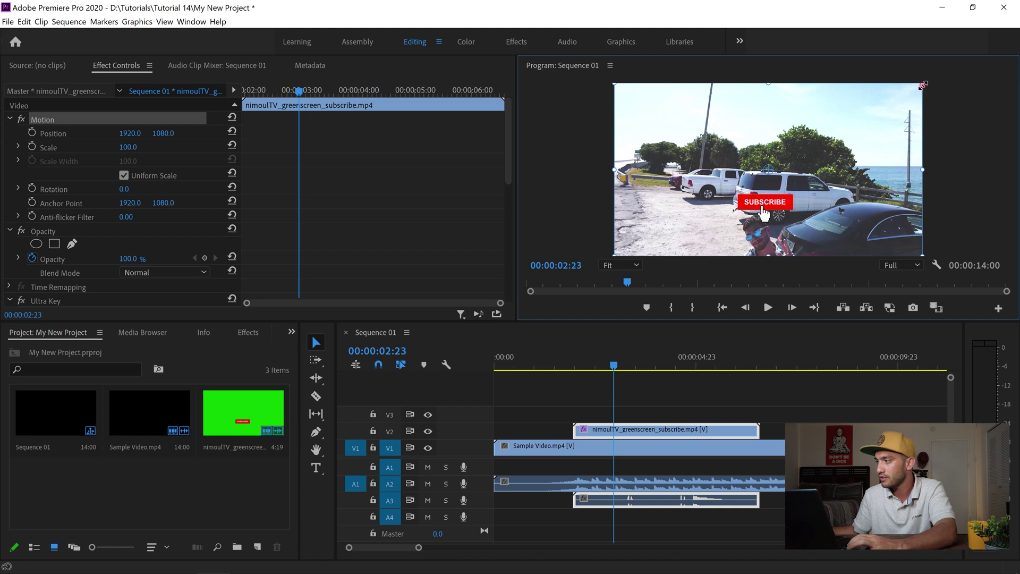
Scale the subscribe overlay to about 96.2 and move it toward the lower left
left_click_drag(923, 84, 902, 113)
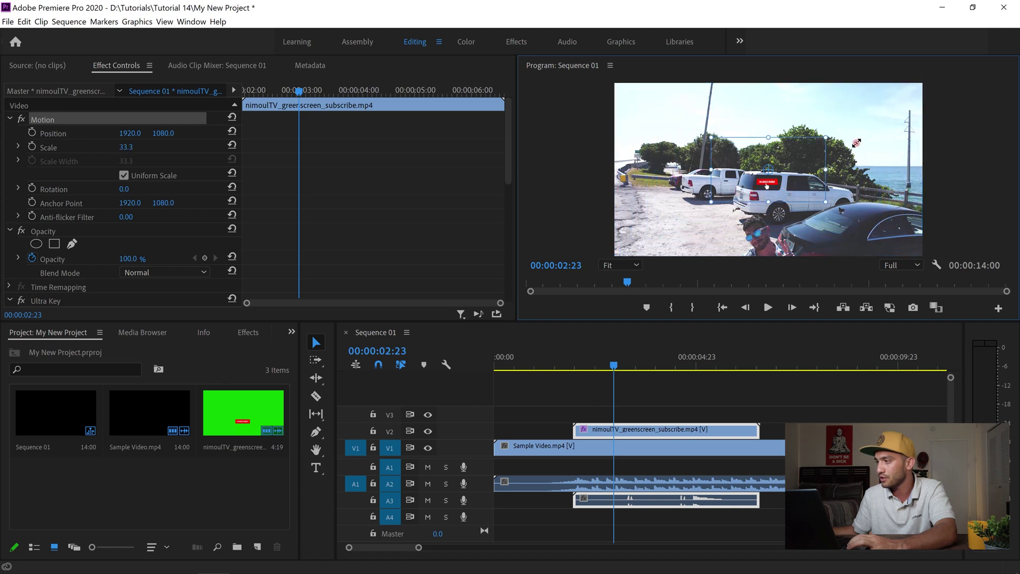
left_click_drag(902, 113, 927, 88)
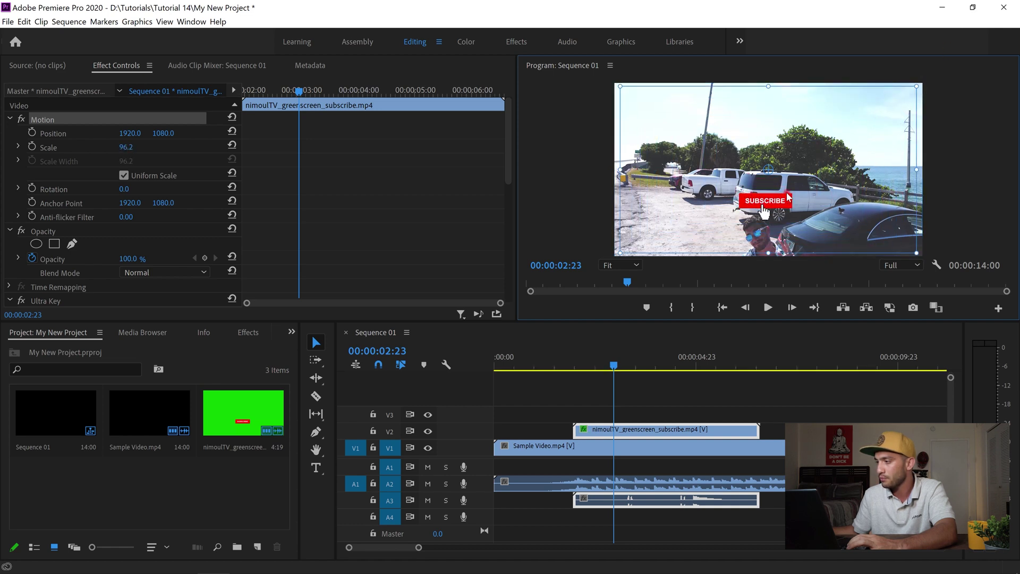
left_click_drag(764, 209, 663, 237)
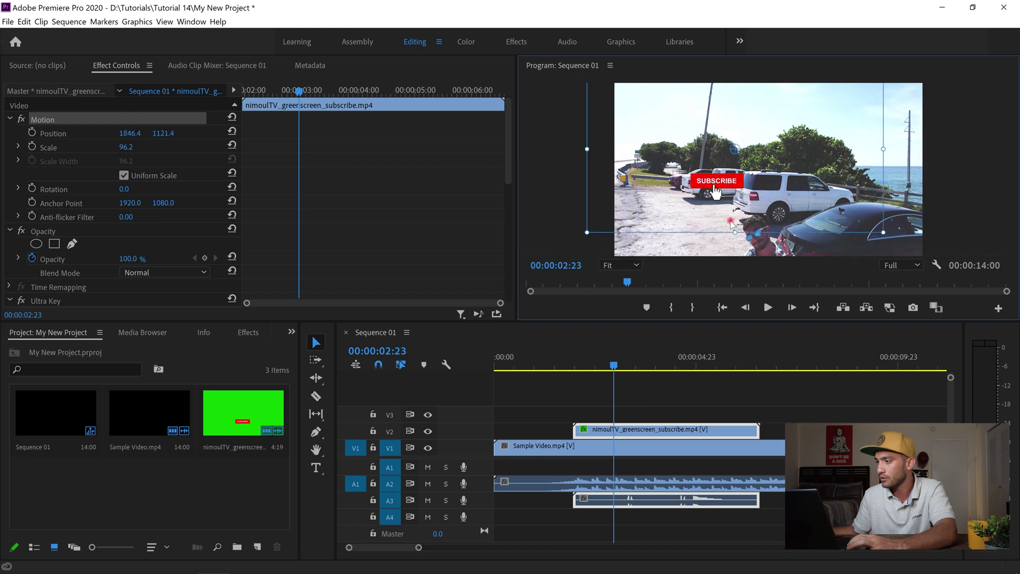
left_click_drag(663, 236, 654, 232)
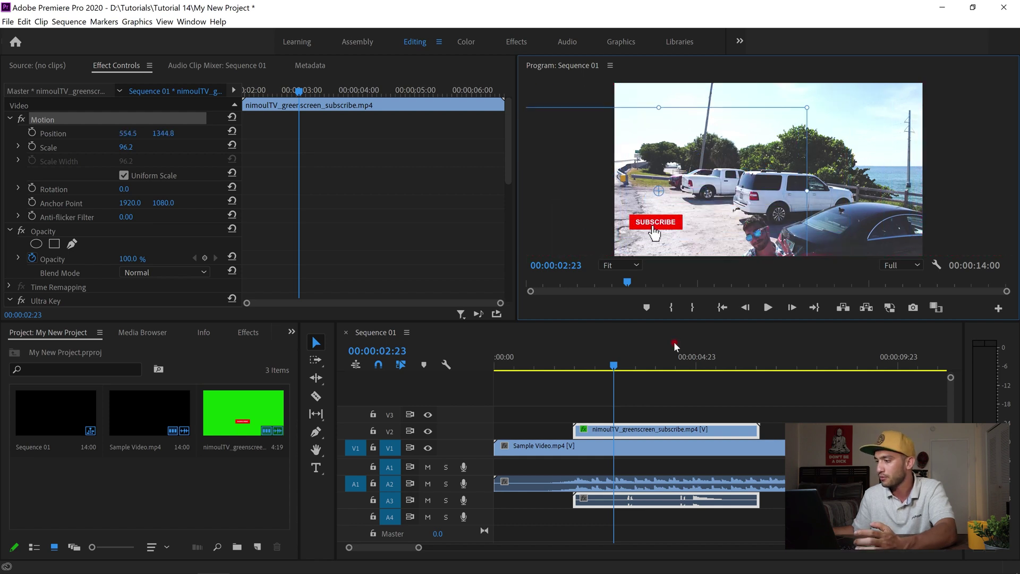
left_click(556, 360)
left_click(764, 310)
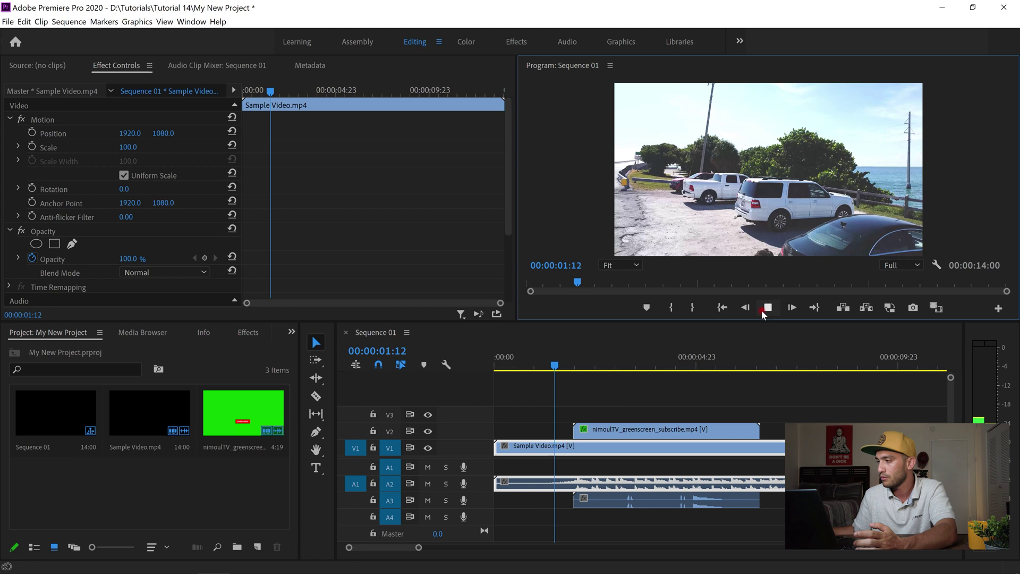